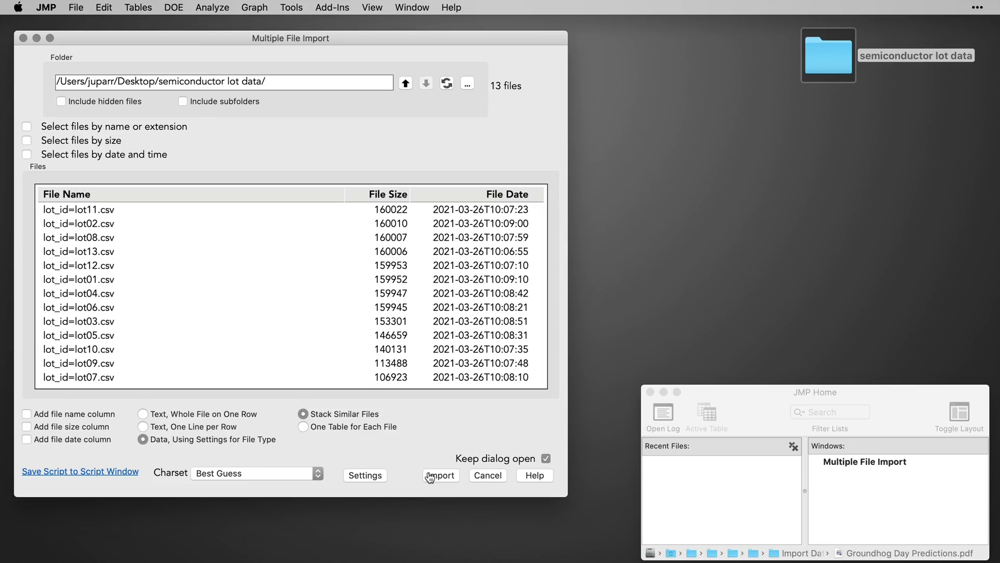
Import the stacked lot CSVs and Groundhog Day PDF table, and filter movies to Year ≥ 1996
left_click(430, 477)
scroll(429, 477, "down", 5)
scroll(428, 478, "down", 5)
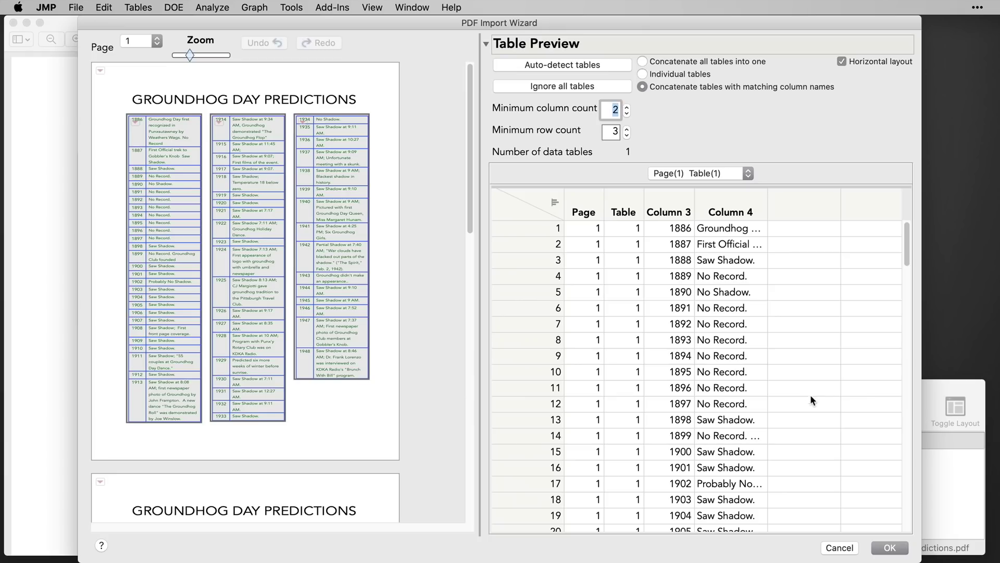
left_click(888, 548)
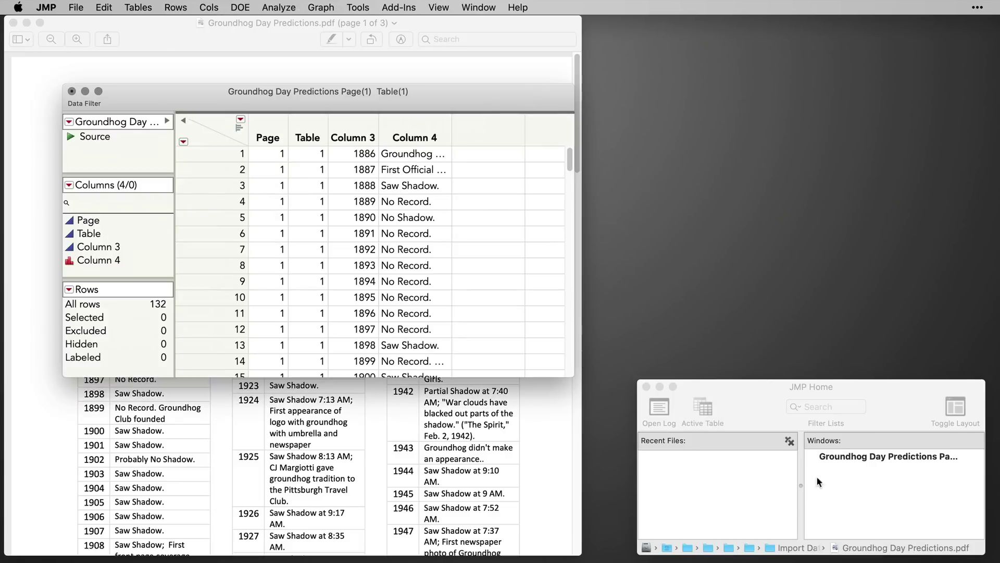
left_click_drag(572, 163, 572, 179)
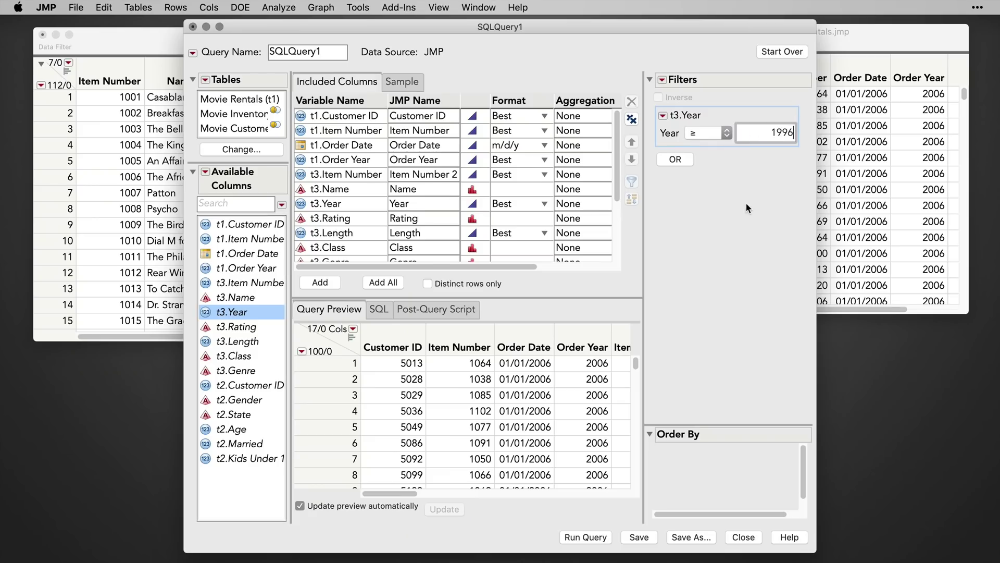
key("Return")
left_click(378, 310)
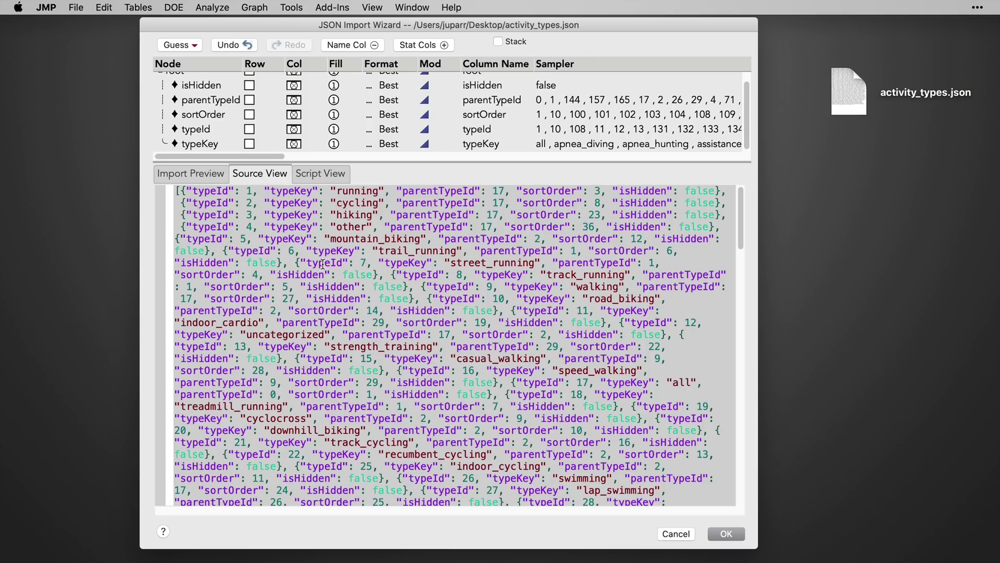
scroll(322, 265, "down", 4)
scroll(273, 227, "down", 4)
scroll(223, 191, "down", 3)
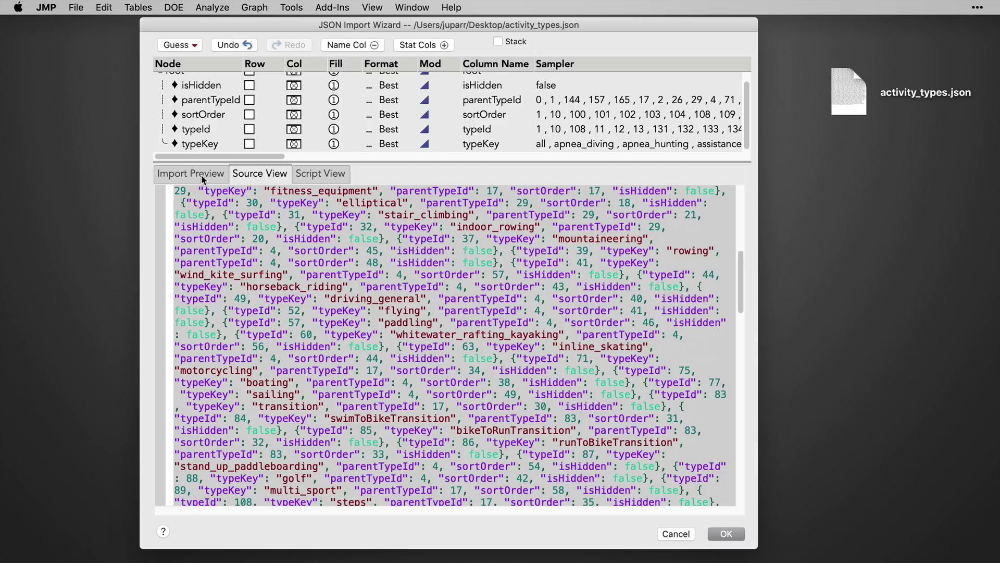
Import activity_types.json using the Tall guess structure as a 96-row, 5-column table
left_click(203, 176)
left_click(190, 48)
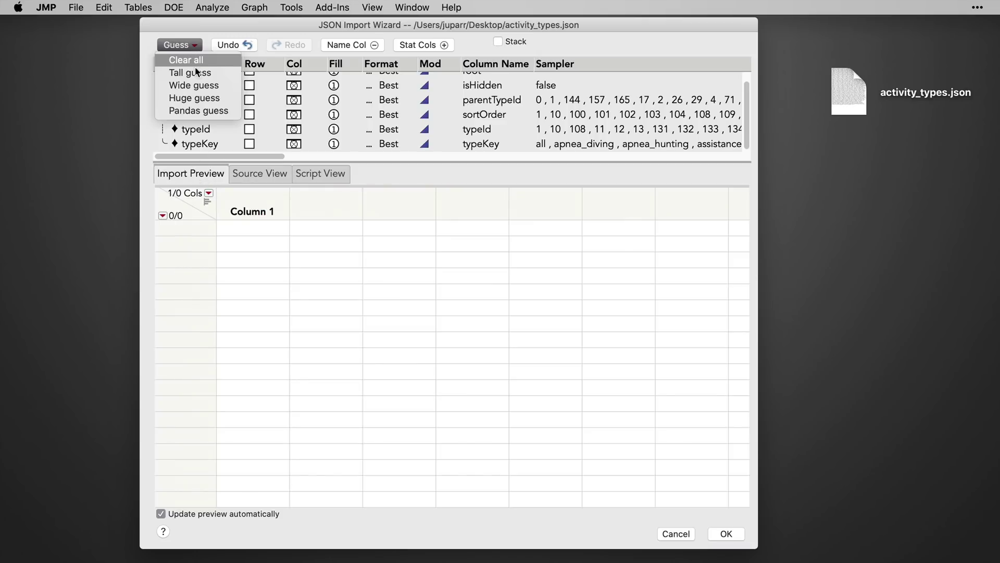
left_click(202, 75)
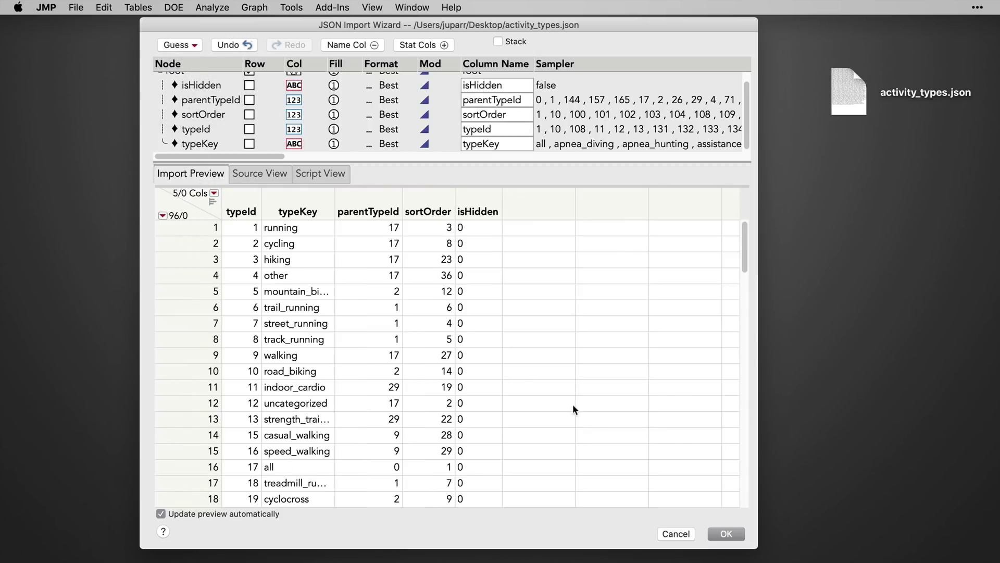
left_click(726, 536)
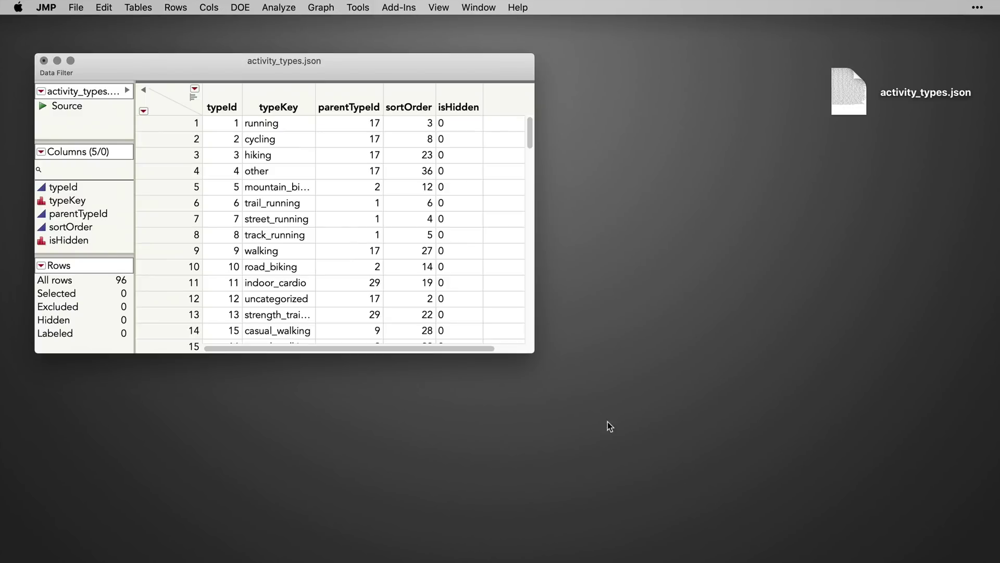
scroll(436, 289, "down", 2)
scroll(432, 283, "down", 1)
scroll(427, 278, "down", 3)
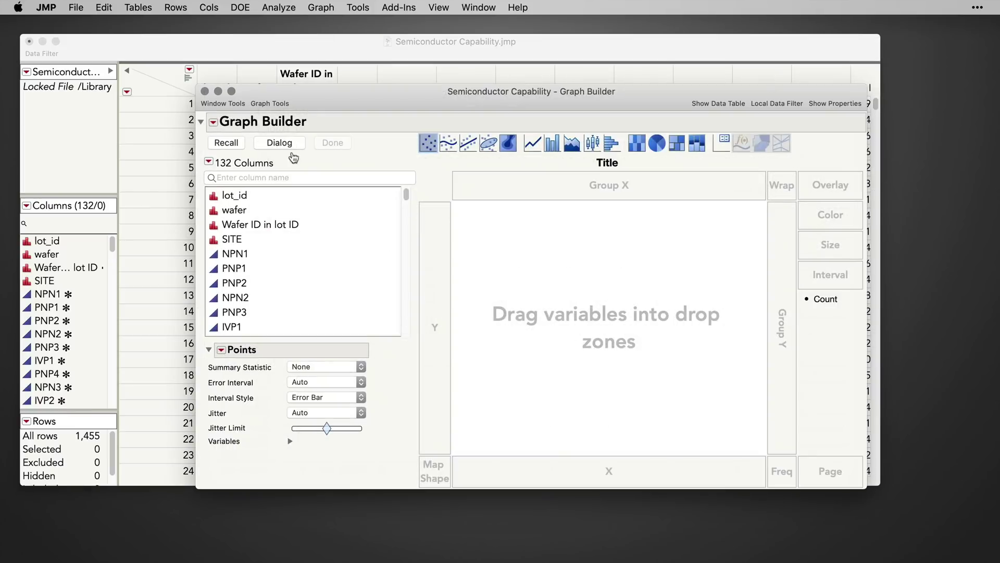
Plot NPN1 against PNP1 as a scatterplot in Graph Builder and select both columns
mouse_move(260, 254)
left_mouse_down()
mouse_move(279, 268)
mouse_move(601, 336)
left_mouse_up()
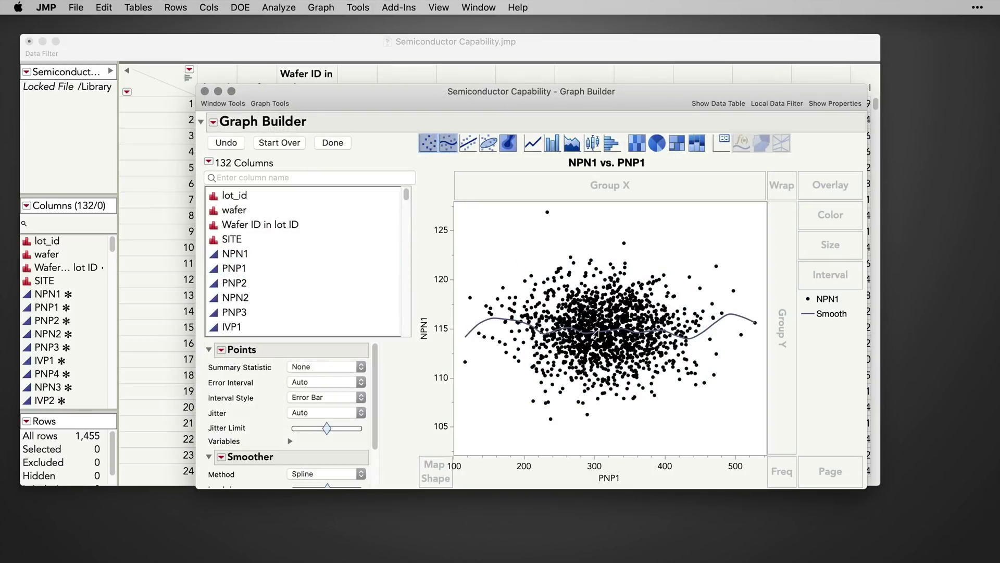
left_click(305, 147)
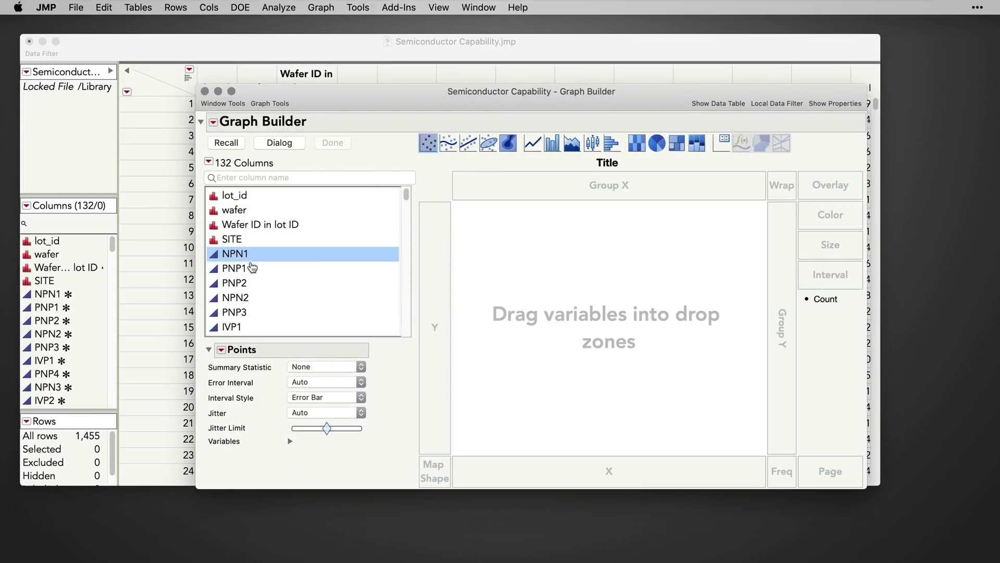
left_click_drag(251, 254, 249, 268)
Create temporary standardized NPN1 and PNP1 columns and plot them against each other
right_click(250, 268)
mouse_move(248, 320)
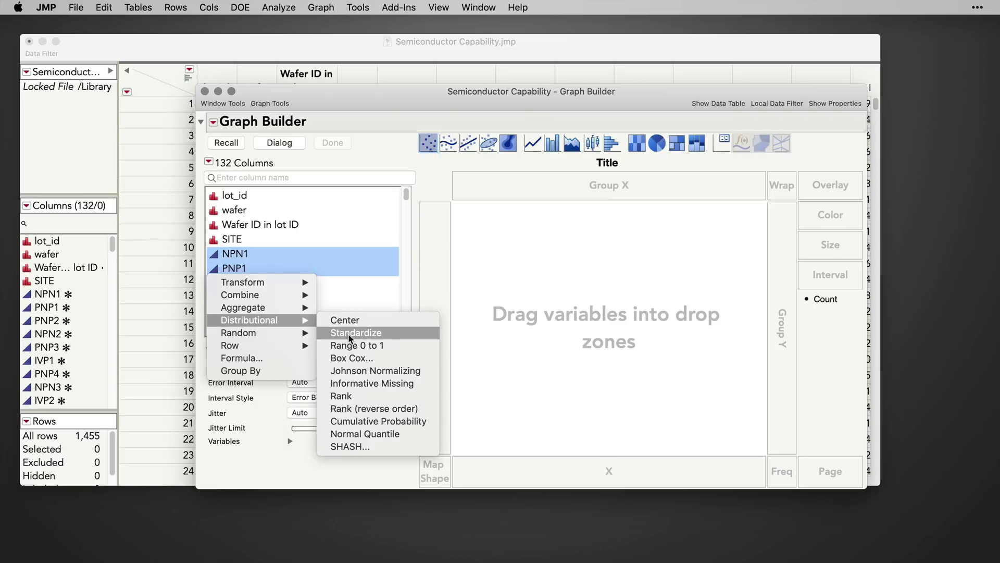
left_click(350, 333)
left_click_drag(313, 297, 567, 343)
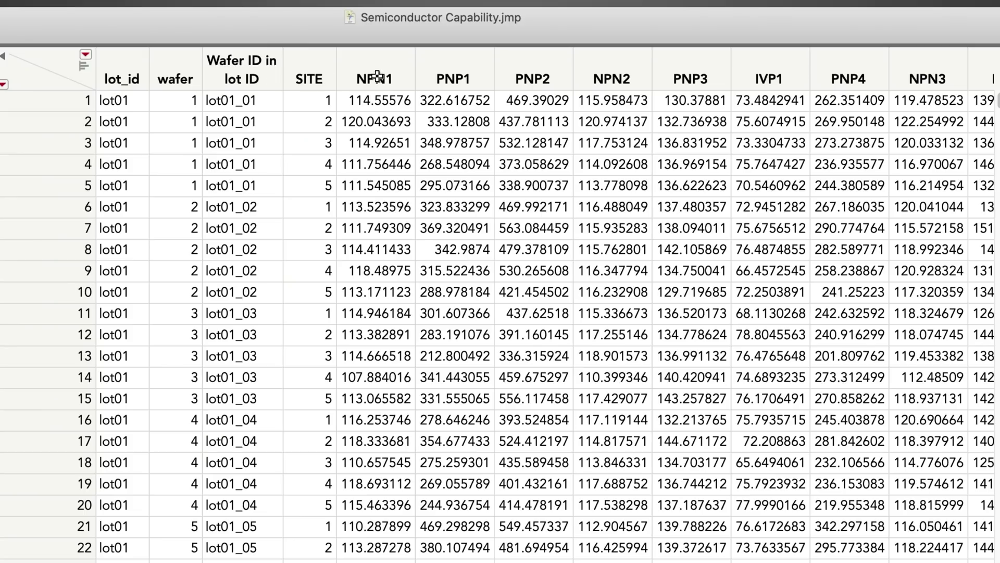
left_click_drag(377, 75, 453, 77)
right_click(452, 74)
mouse_move(525, 172)
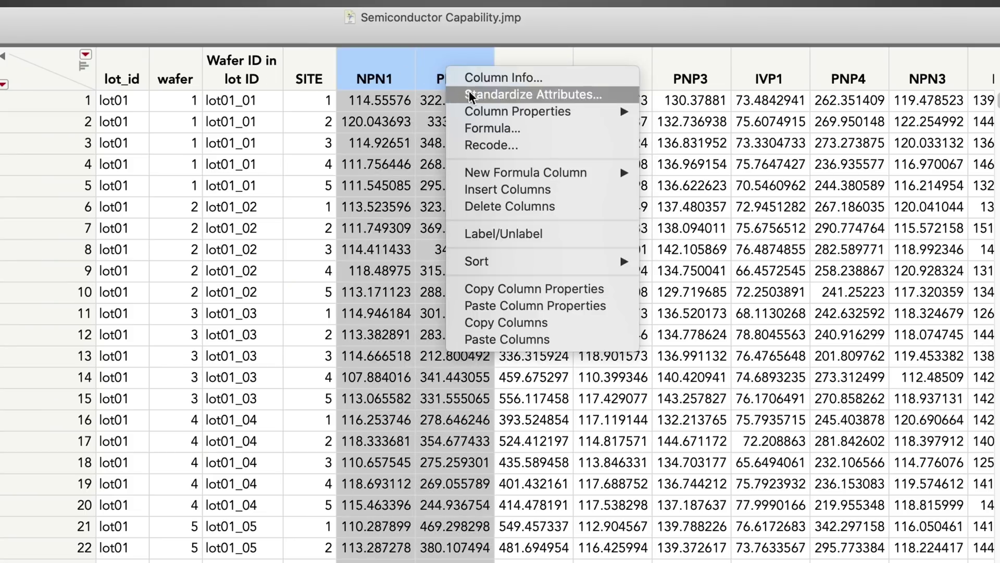
mouse_move(696, 224)
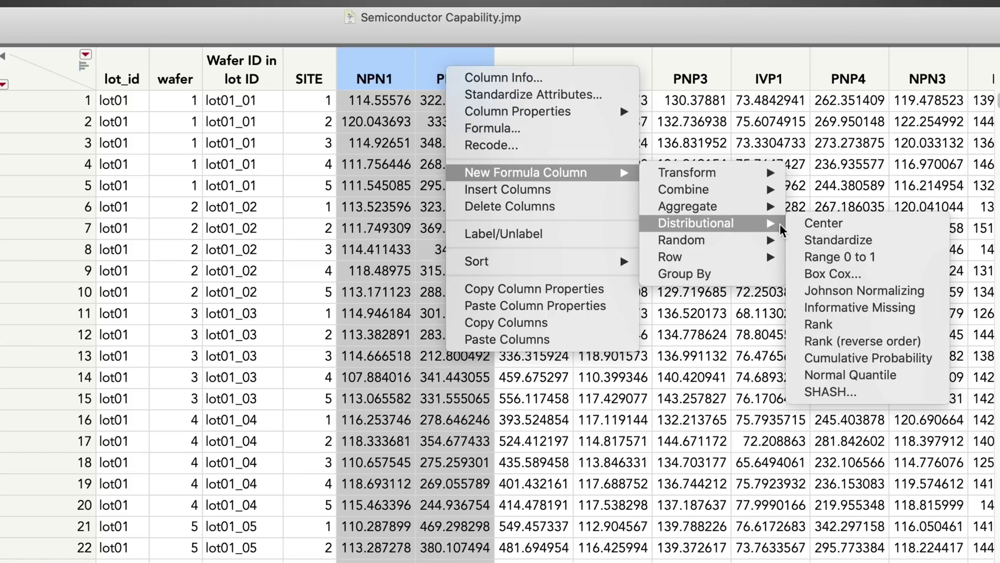
Add standardized NPN1 and PNP1 columns and make the NPN1/PNP1 formula (NPN1/PNP1×PNP4)/INM1
left_click(827, 239)
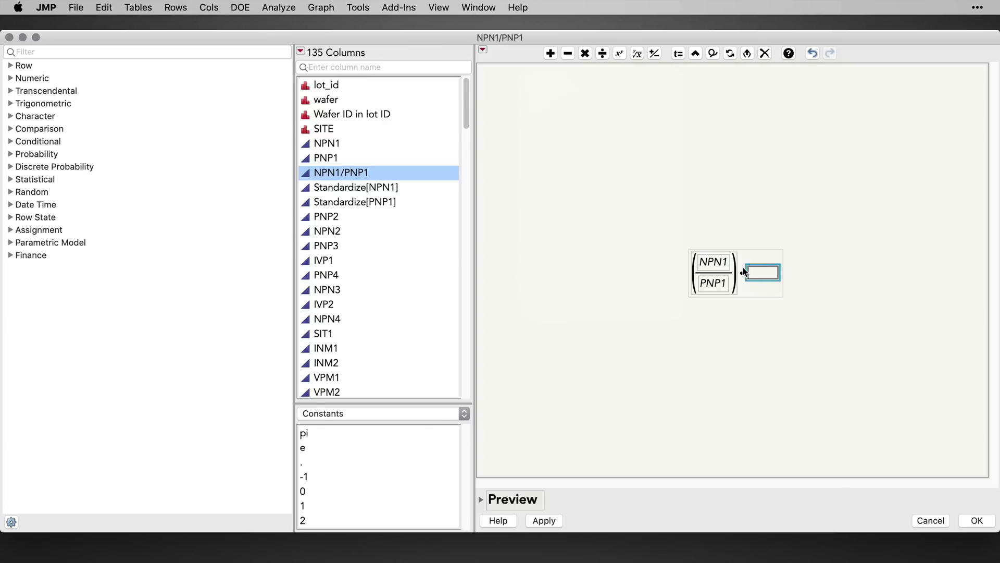
left_click(331, 276)
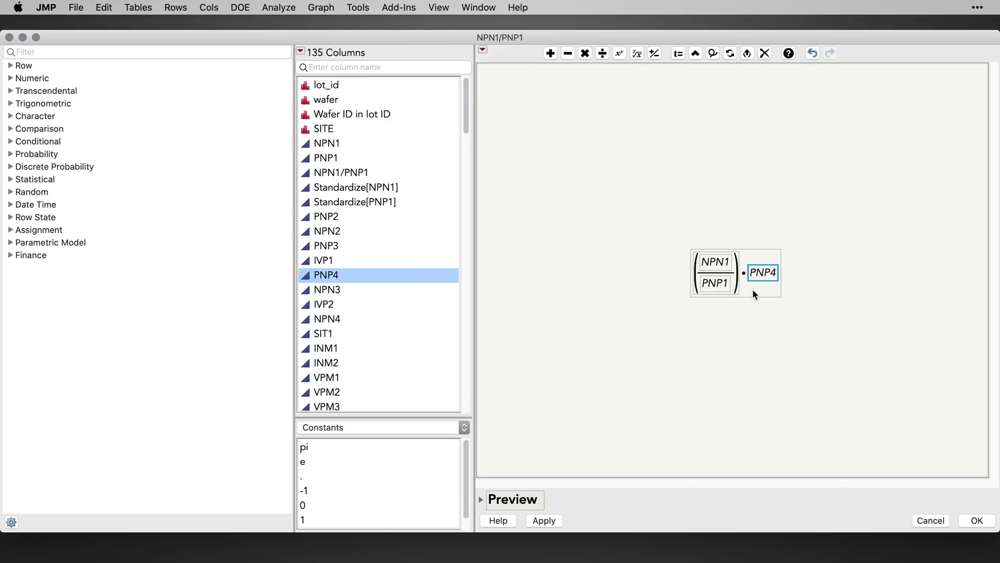
key("/")
left_click(392, 350)
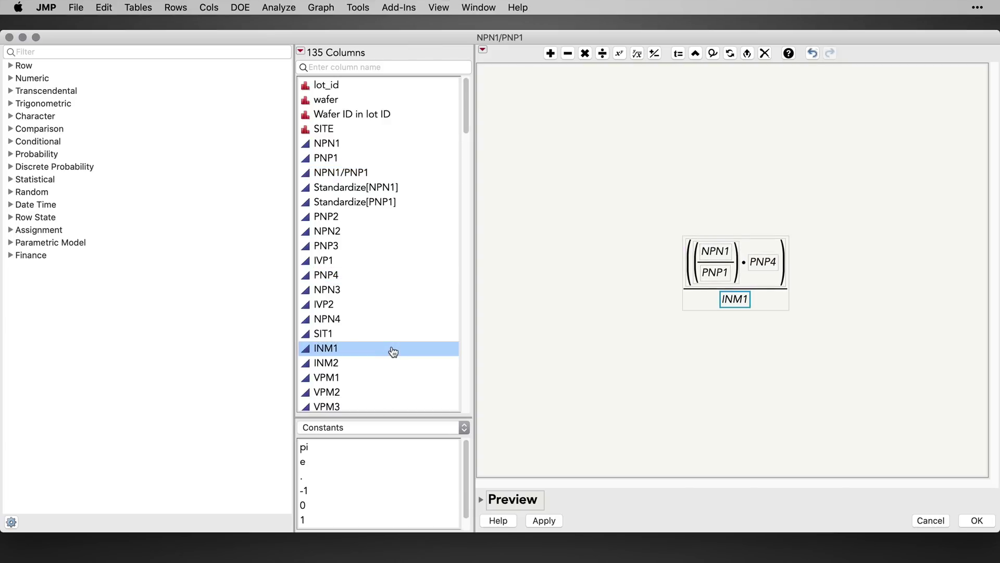
left_click(977, 521)
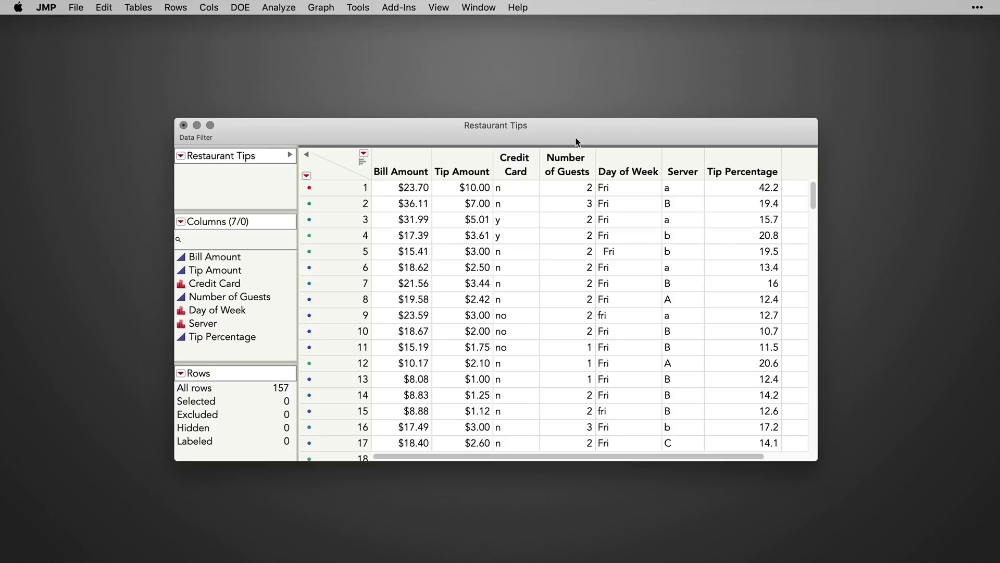
Start recoding Day of Week, merge the Fri variants manually, then undo that grouping
right_click(621, 169)
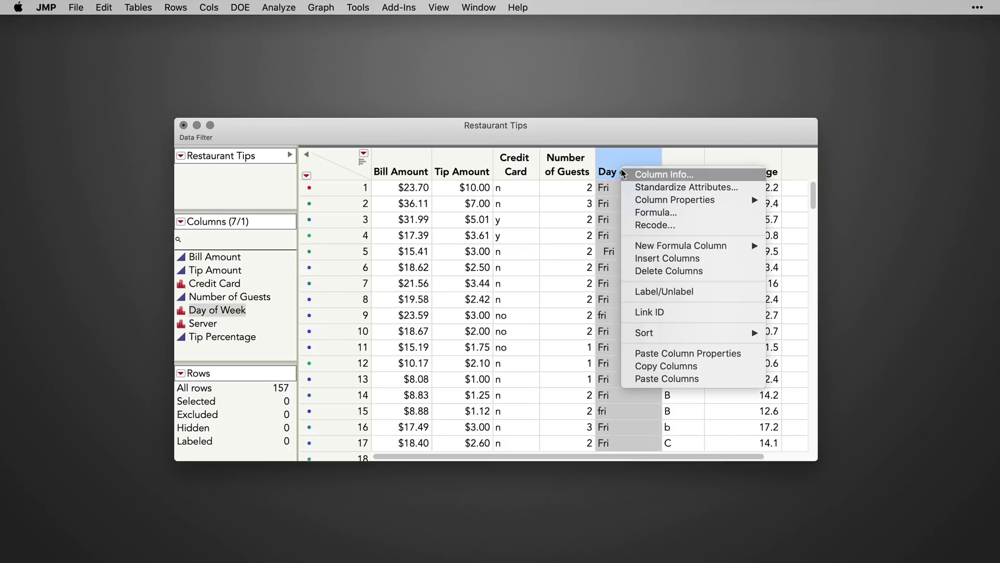
left_click(658, 224)
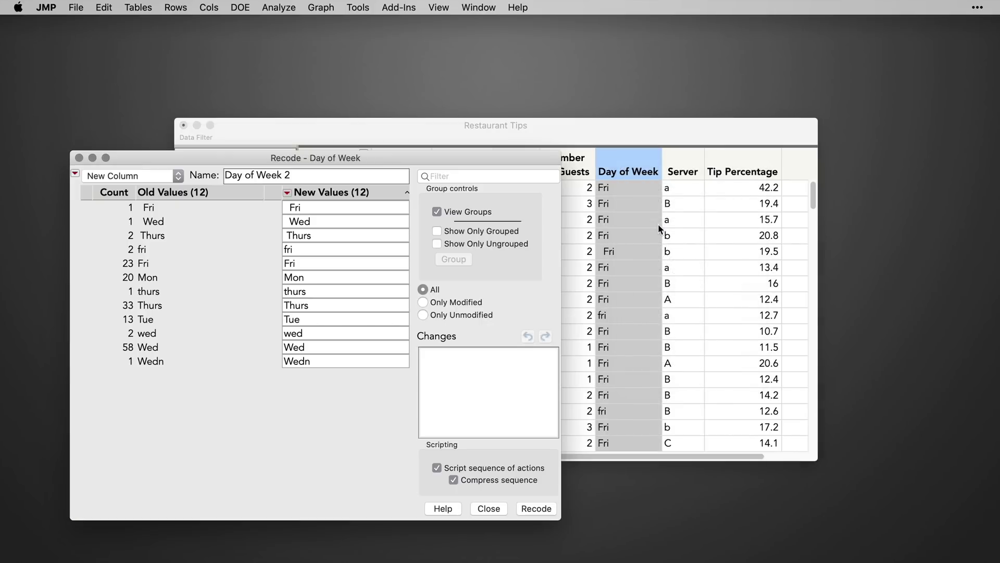
left_click(312, 206)
left_click(311, 249, "super")
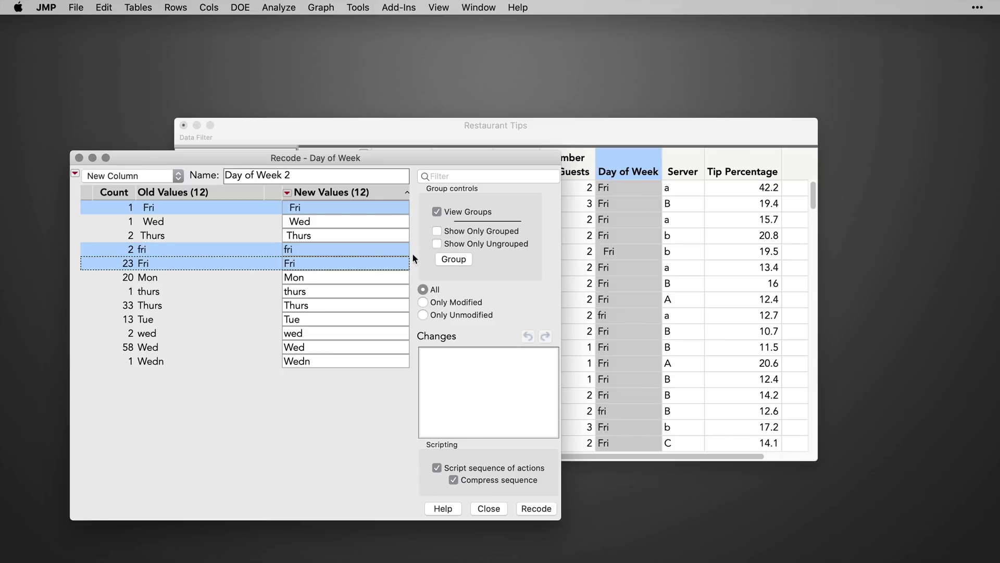
left_click(453, 261)
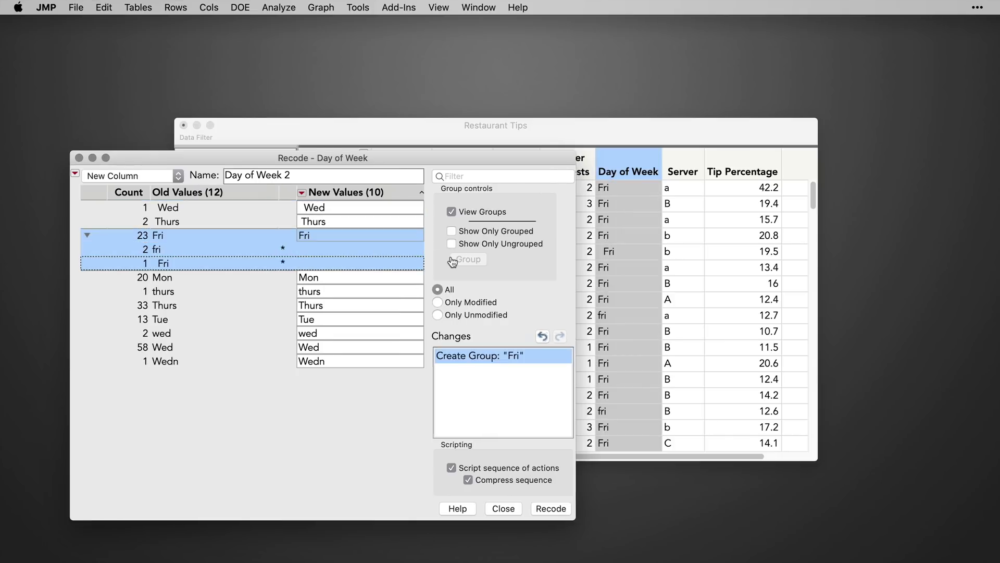
left_click(540, 336)
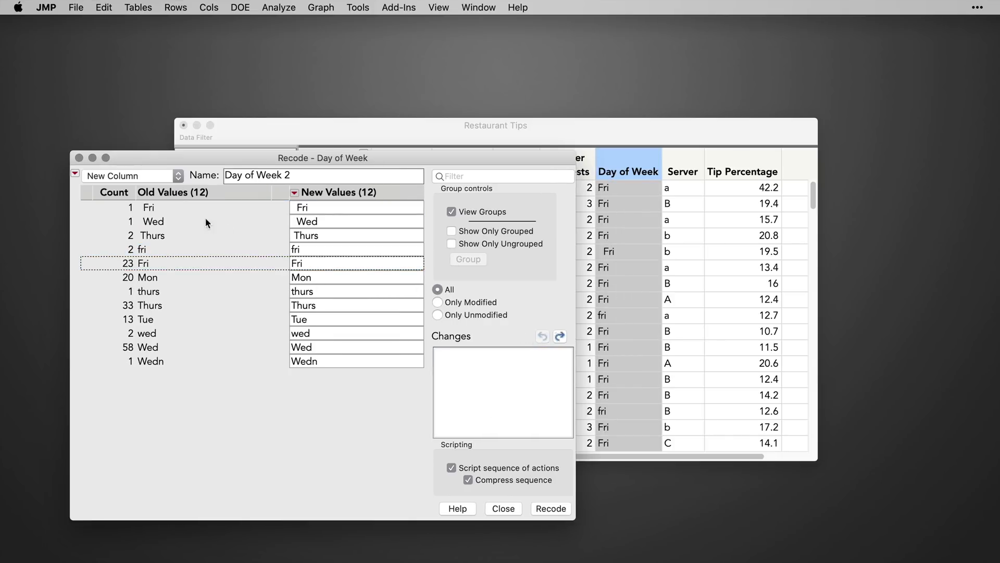
Group similar day-name values automatically and view the Day of Week 2 recode formula
left_click(76, 175)
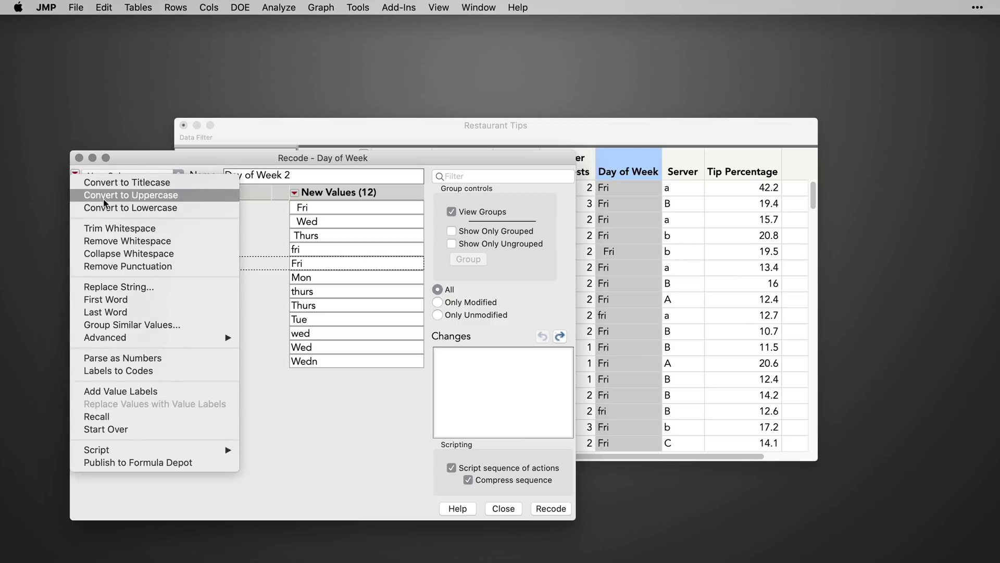
left_click(188, 323)
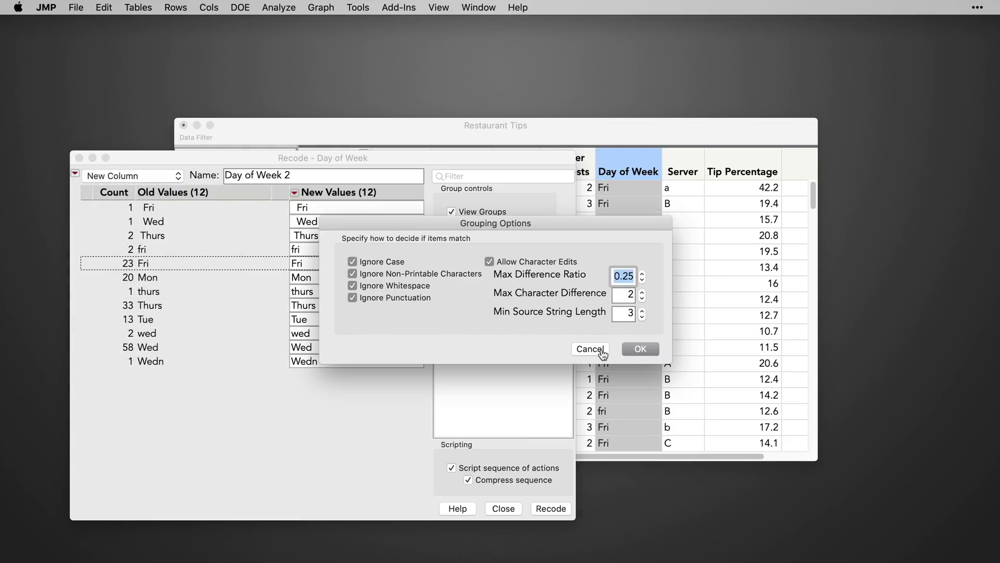
left_click(641, 349)
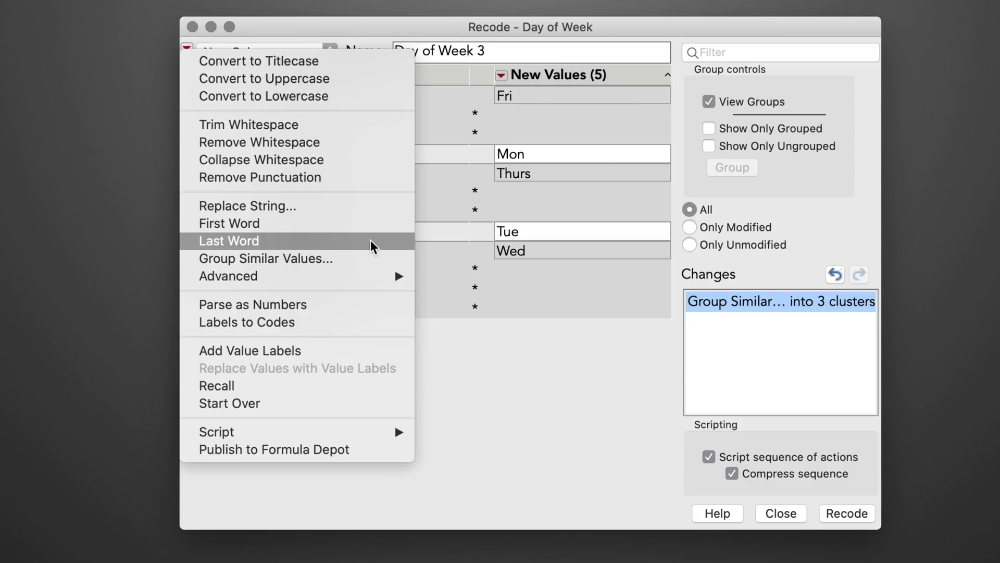
left_click(657, 365)
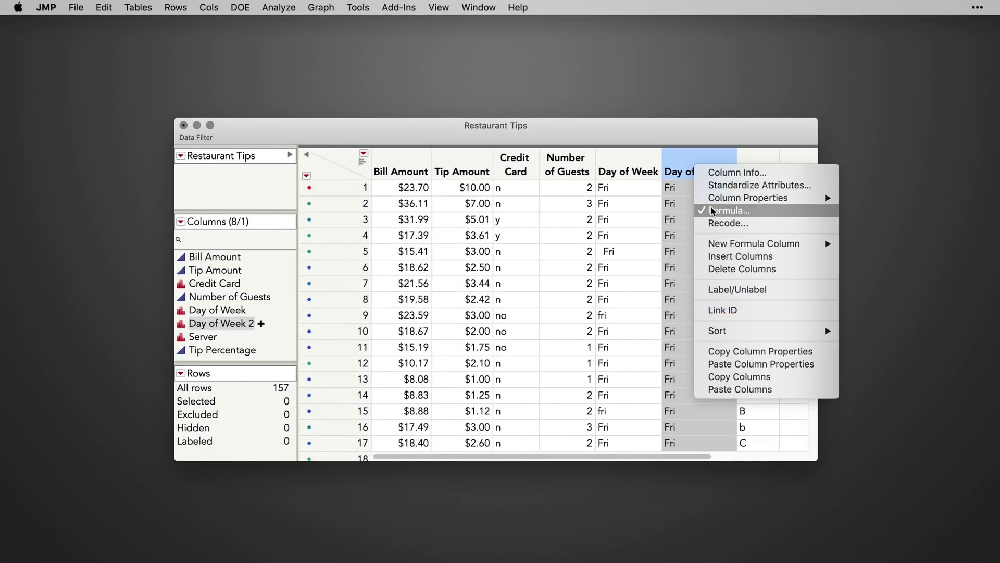
left_click(710, 206)
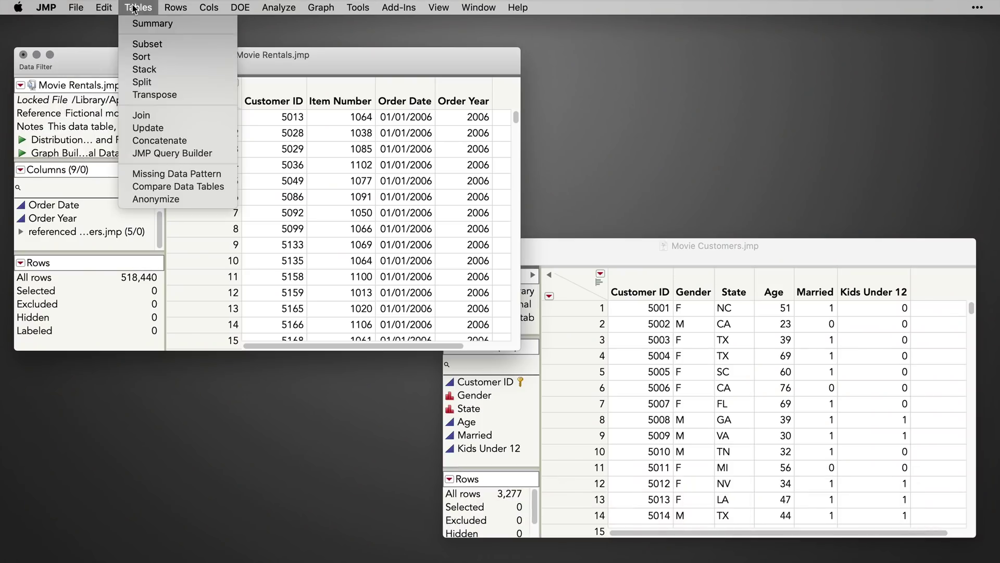
Update Movie Rentals with Movie Customers data matched on Customer ID, and widen the table window
left_click(161, 128)
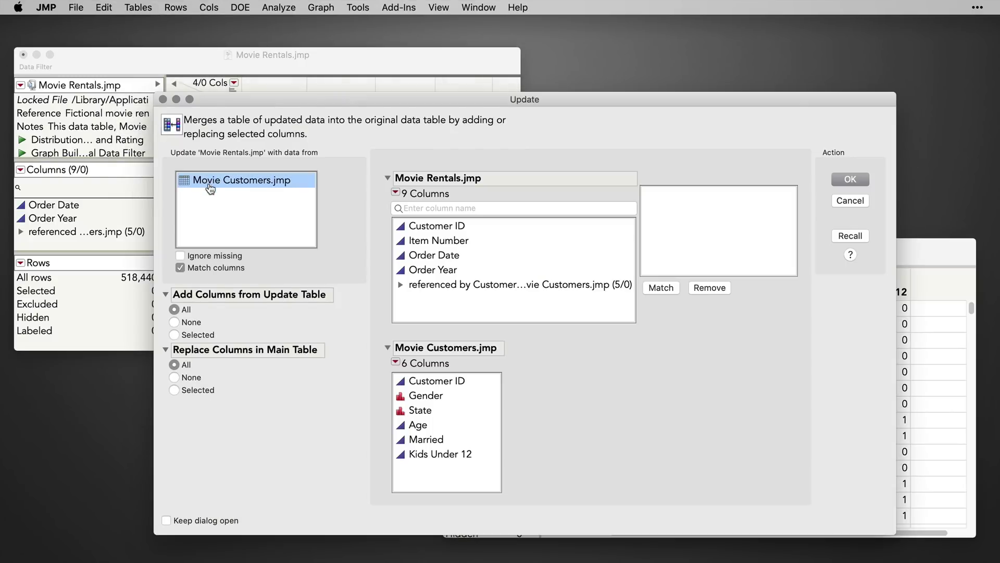
left_click(435, 232)
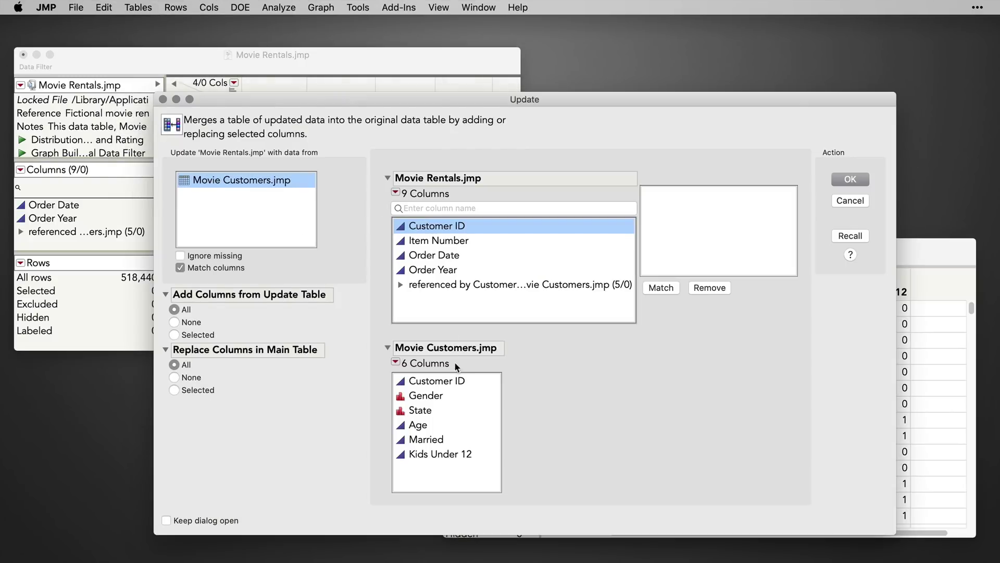
left_click(461, 382)
left_click(661, 289)
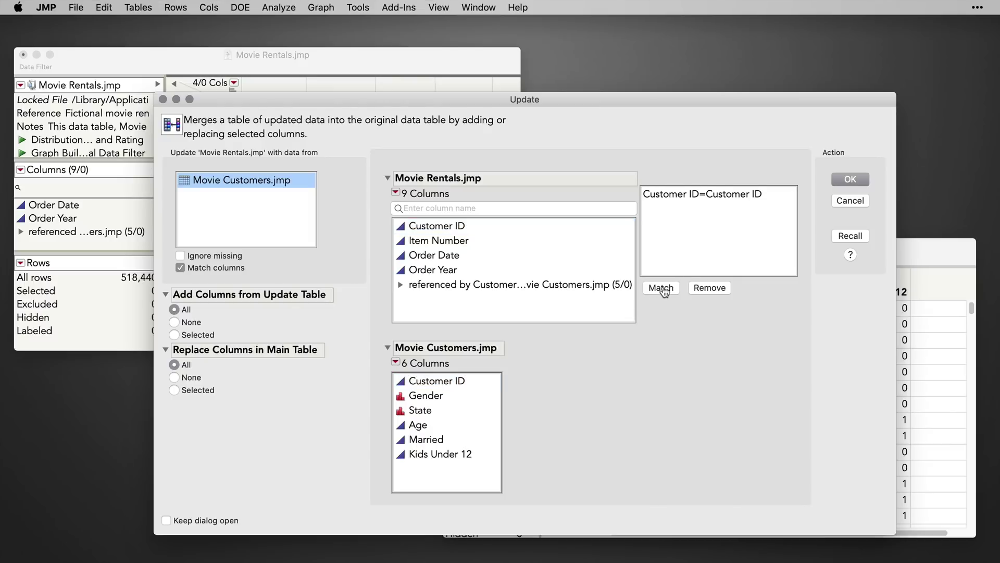
left_click(850, 182)
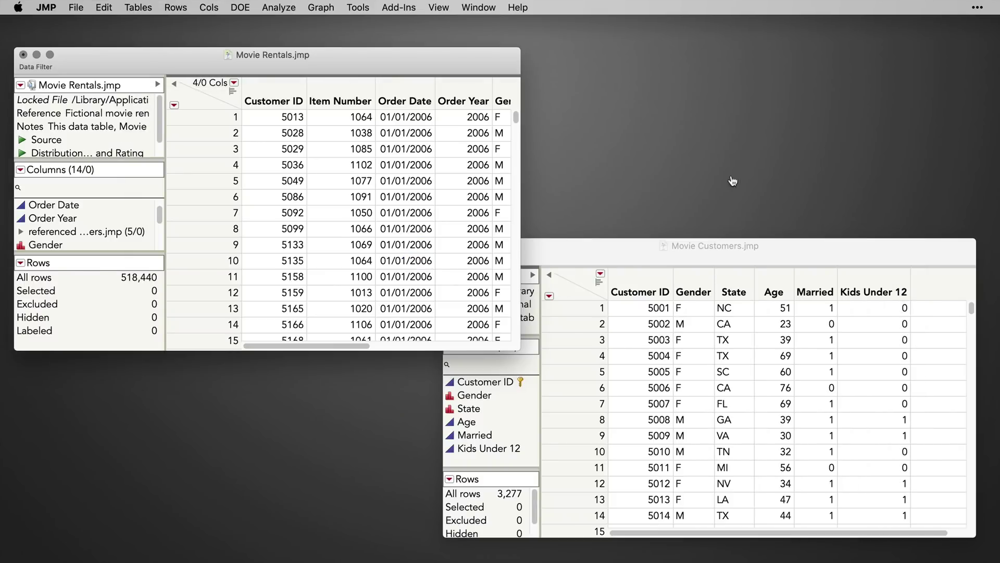
left_click_drag(522, 194, 872, 201)
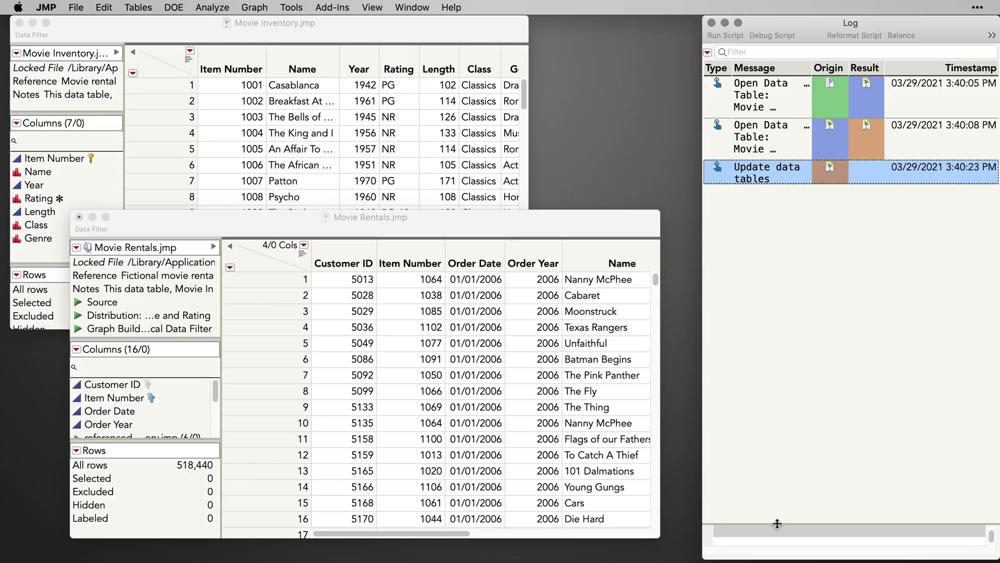
Save the first six logged actions to a new Script Window and move it up
left_click_drag(777, 524, 778, 348)
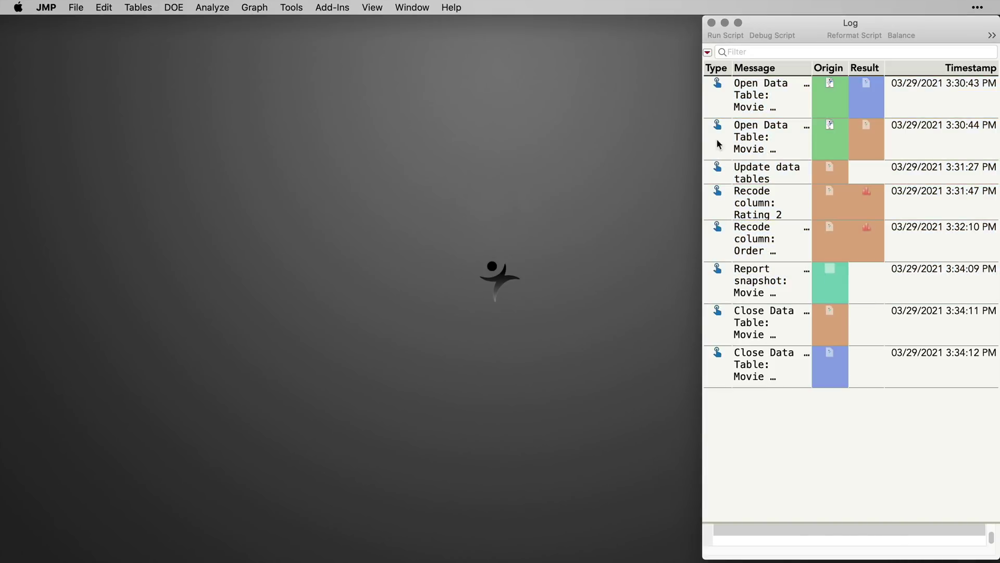
left_click_drag(766, 95, 771, 284)
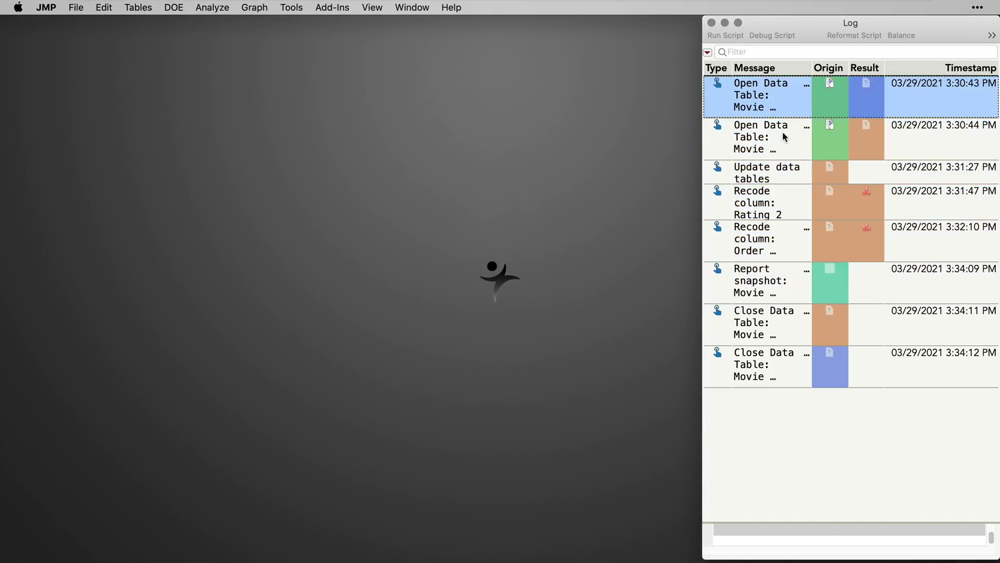
left_click(707, 55)
mouse_move(741, 166)
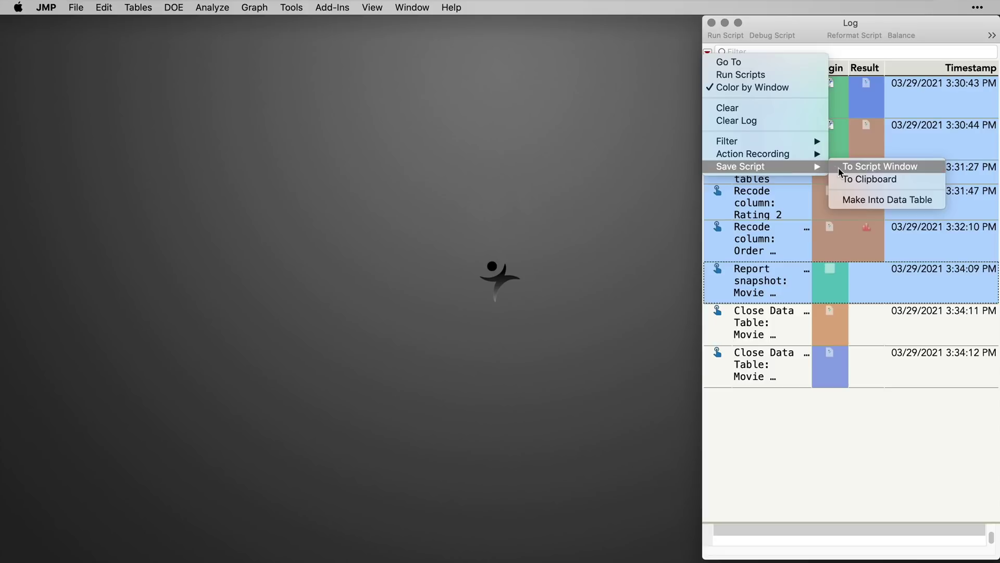
left_click(853, 167)
left_click_drag(471, 123, 512, 58)
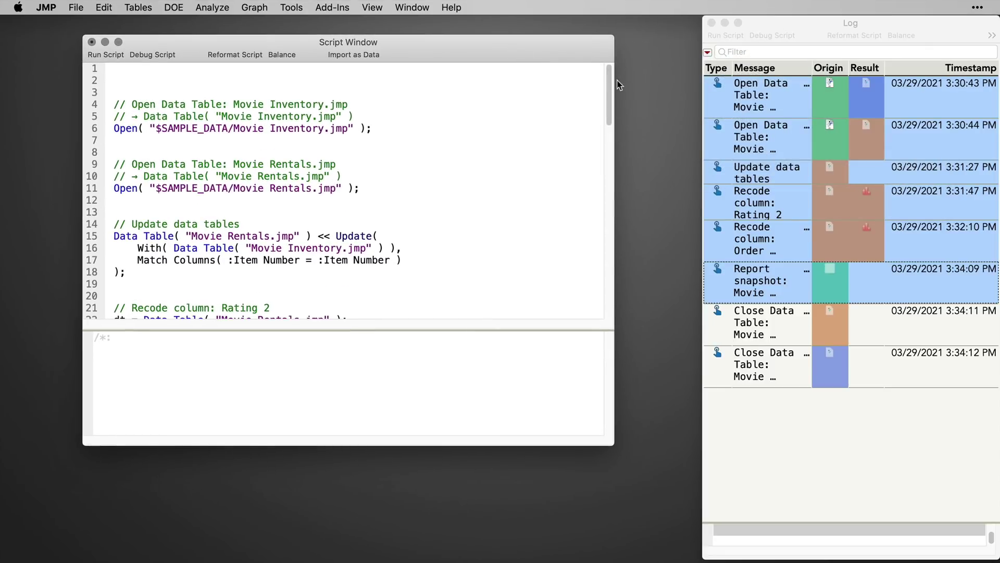